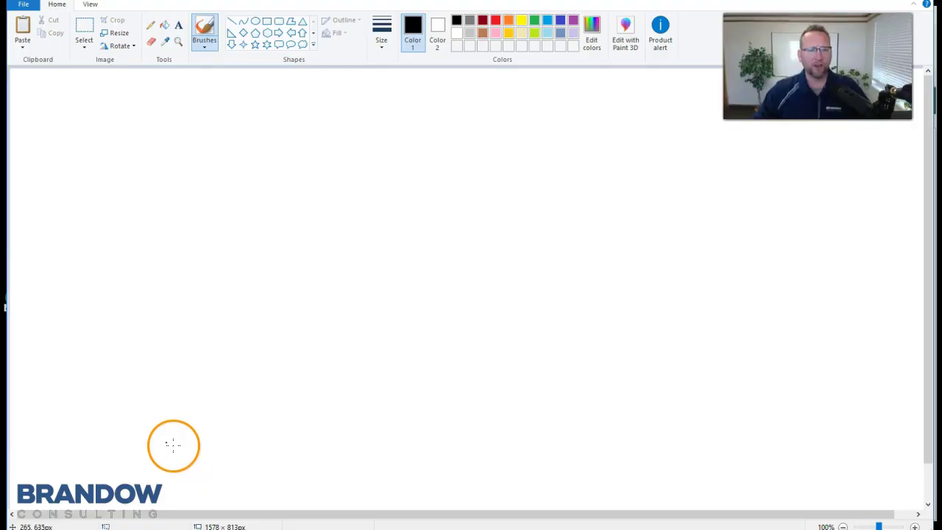
# Draw a freehand inventory curve with a stair-stepped decline, a stock-out dip and a second rise and slope, capping the second peak with a horizontal line
pyautogui.moveTo(152, 416); pyautogui.dragTo(157, 169)
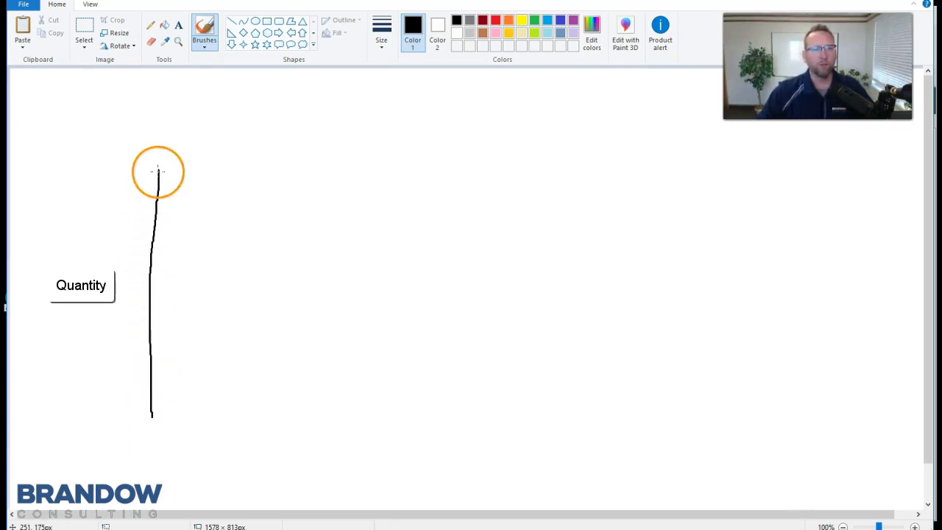
pyautogui.moveTo(158, 170); pyautogui.dragTo(170, 170)
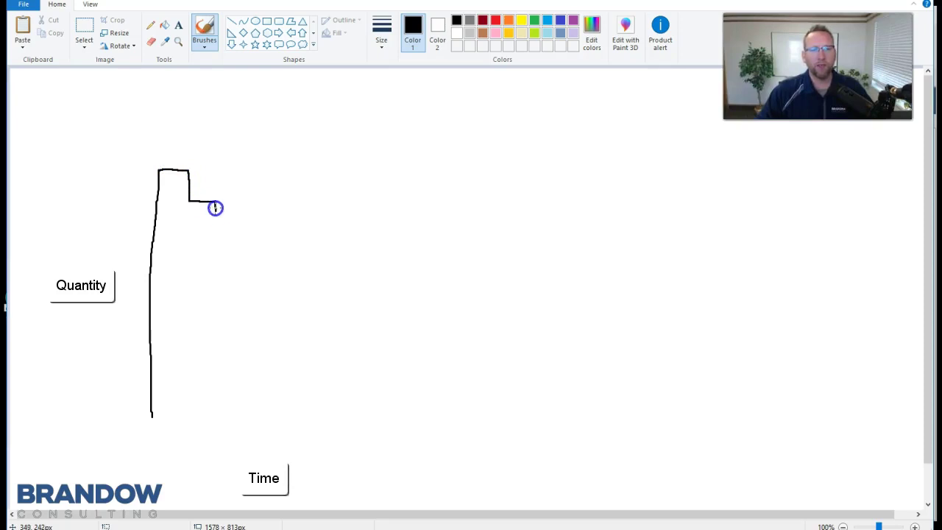
pyautogui.moveTo(264, 223)
pyautogui.mouseDown()
pyautogui.moveTo(389, 344)
pyautogui.moveTo(441, 436)
pyautogui.moveTo(521, 407)
pyautogui.moveTo(513, 147)
pyautogui.mouseUp()
pyautogui.moveTo(564, 167); pyautogui.dragTo(802, 394)
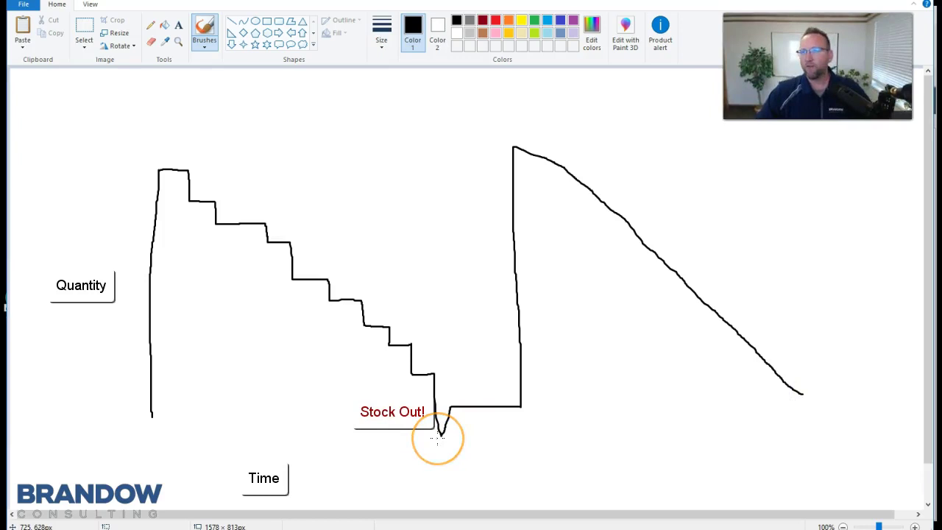
pyautogui.click(442, 435)
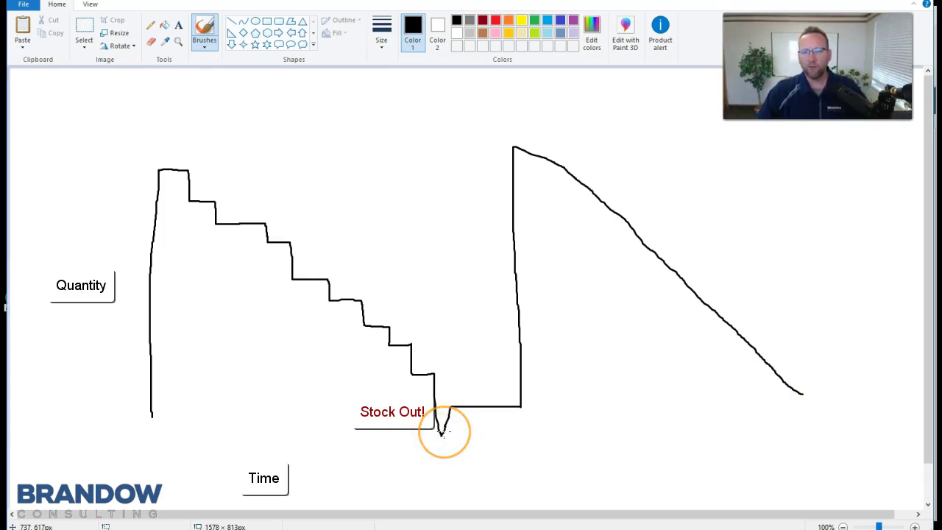
pyautogui.moveTo(442, 435)
pyautogui.mouseDown()
pyautogui.moveTo(459, 405)
pyautogui.moveTo(497, 404)
pyautogui.moveTo(457, 405)
pyautogui.mouseUp()
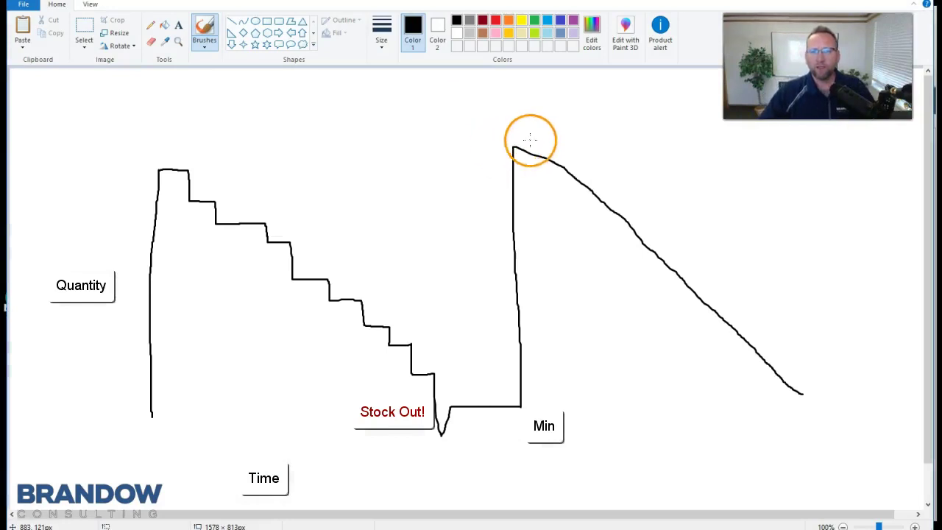
pyautogui.moveTo(551, 144); pyautogui.dragTo(480, 142)
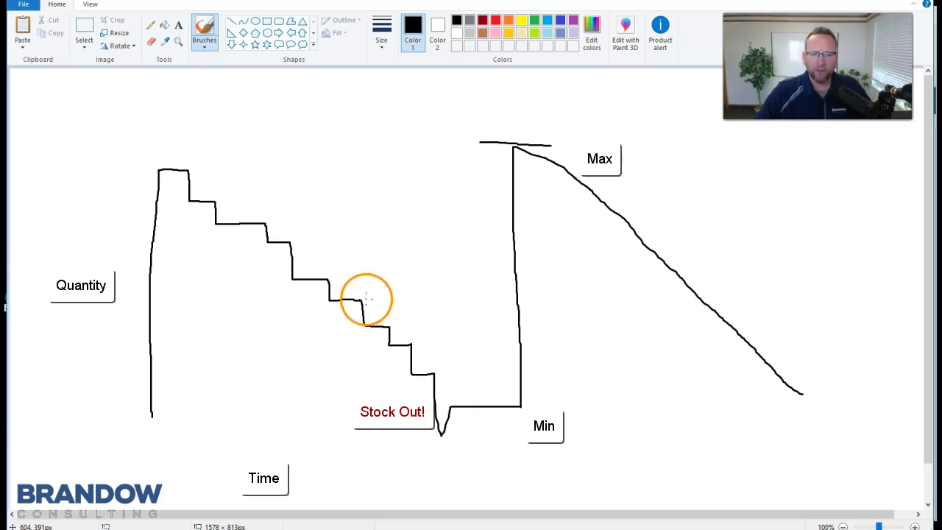
# Mark the reorder point with an asterisk on the stair-stepped decline and draw a lead-time bracket beneath the stock-out dip
pyautogui.moveTo(366, 296)
pyautogui.mouseDown()
pyautogui.moveTo(349, 317)
pyautogui.moveTo(370, 316)
pyautogui.moveTo(360, 302)
pyautogui.moveTo(347, 304)
pyautogui.mouseUp()
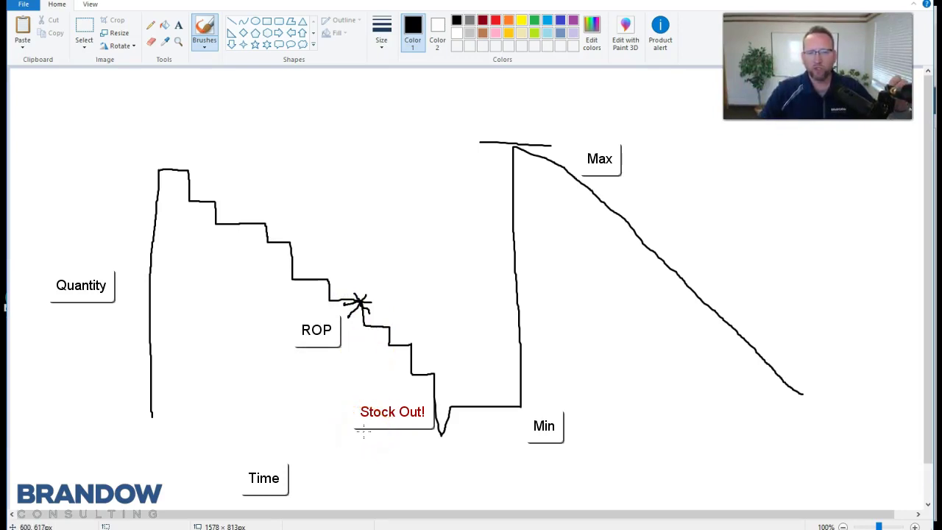
pyautogui.moveTo(363, 429)
pyautogui.mouseDown()
pyautogui.moveTo(356, 440)
pyautogui.moveTo(431, 458)
pyautogui.moveTo(522, 454)
pyautogui.moveTo(522, 431)
pyautogui.moveTo(523, 479)
pyautogui.mouseUp()
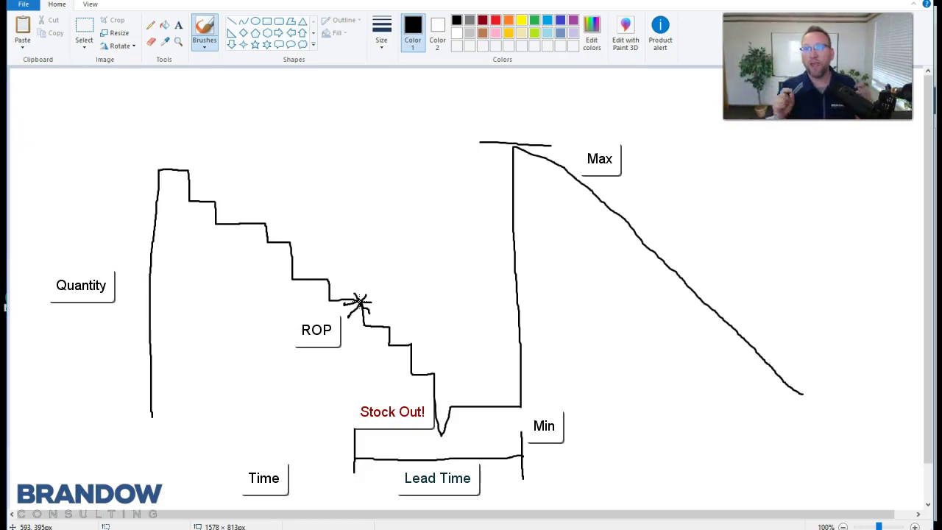
# Draw a matching reorder-point asterisk on the second, sloping decline of the curve
pyautogui.click(359, 291)
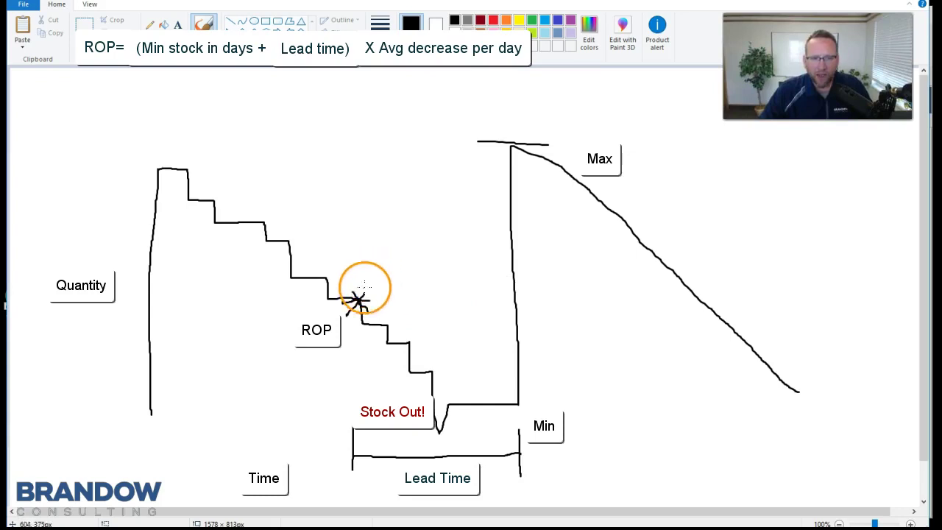
pyautogui.moveTo(362, 287); pyautogui.dragTo(359, 305)
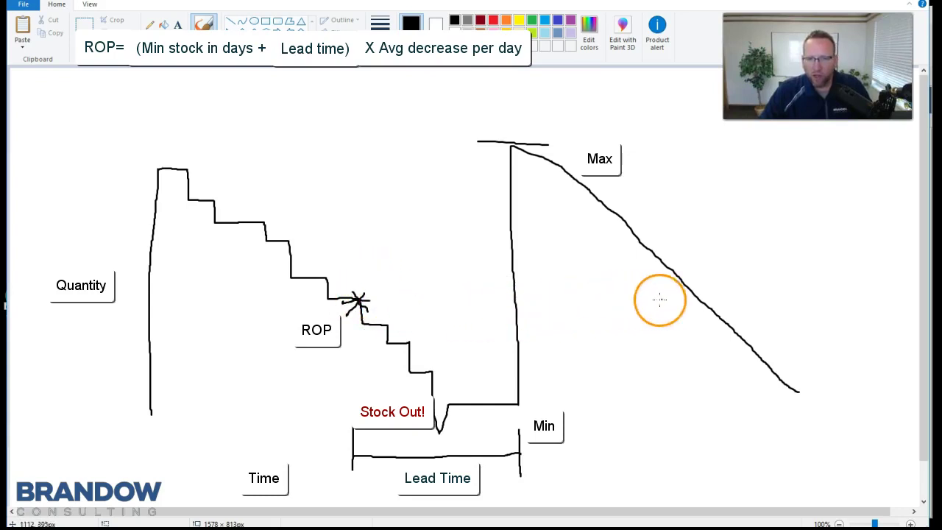
pyautogui.moveTo(704, 294)
pyautogui.mouseDown()
pyautogui.moveTo(686, 305)
pyautogui.moveTo(707, 296)
pyautogui.moveTo(697, 323)
pyautogui.mouseUp()
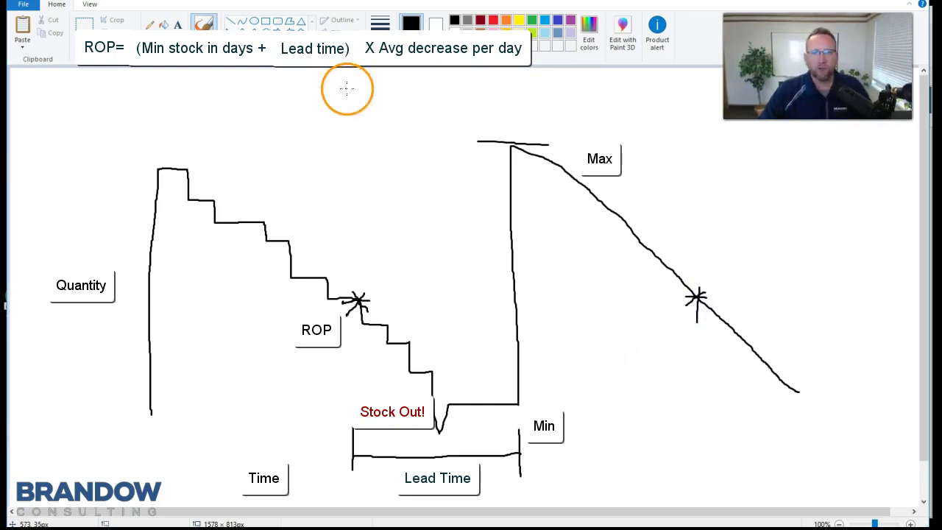
pyautogui.moveTo(344, 87)
pyautogui.mouseDown()
pyautogui.moveTo(344, 110)
pyautogui.moveTo(385, 89)
pyautogui.moveTo(705, 106)
pyautogui.moveTo(706, 119)
pyautogui.mouseUp()
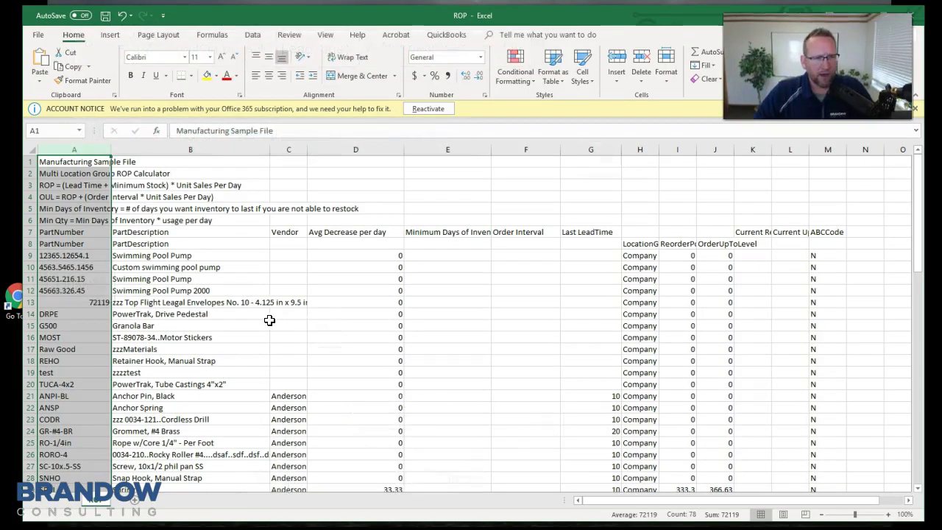
# In the ROP workbook in Excel, widen the ReorderPoint and OrderUpToLevel columns
pyautogui.scroll(-2, 227, 336)
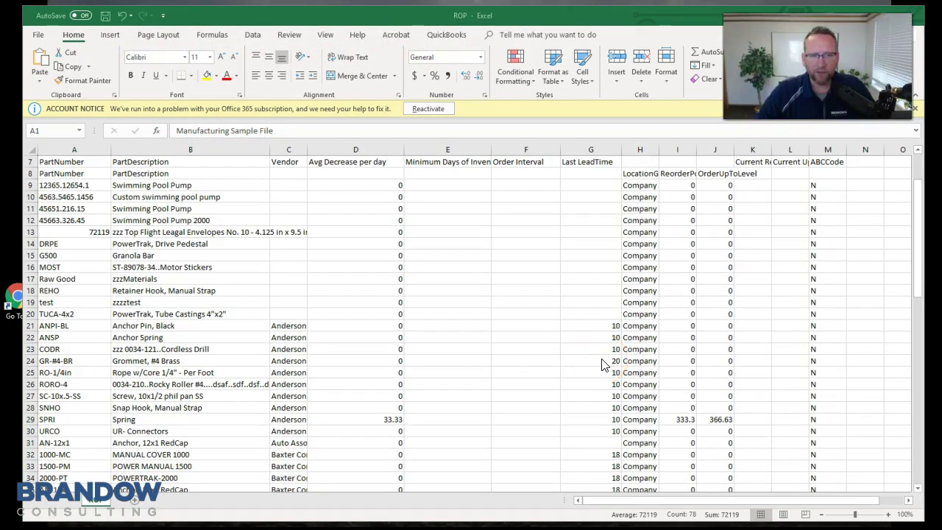
pyautogui.scroll(-1, 602, 365)
pyautogui.scroll(2, 604, 362)
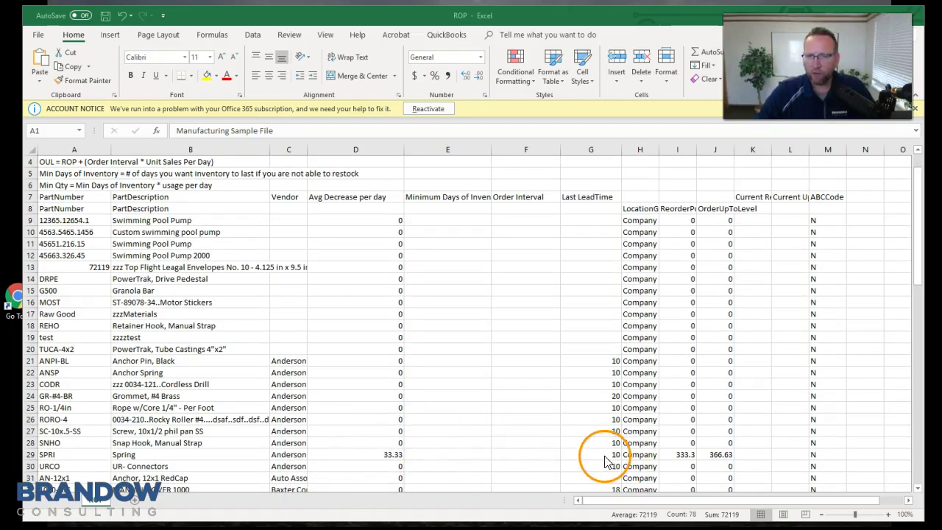
pyautogui.doubleClick(696, 149)
pyautogui.moveTo(751, 149); pyautogui.dragTo(778, 149)
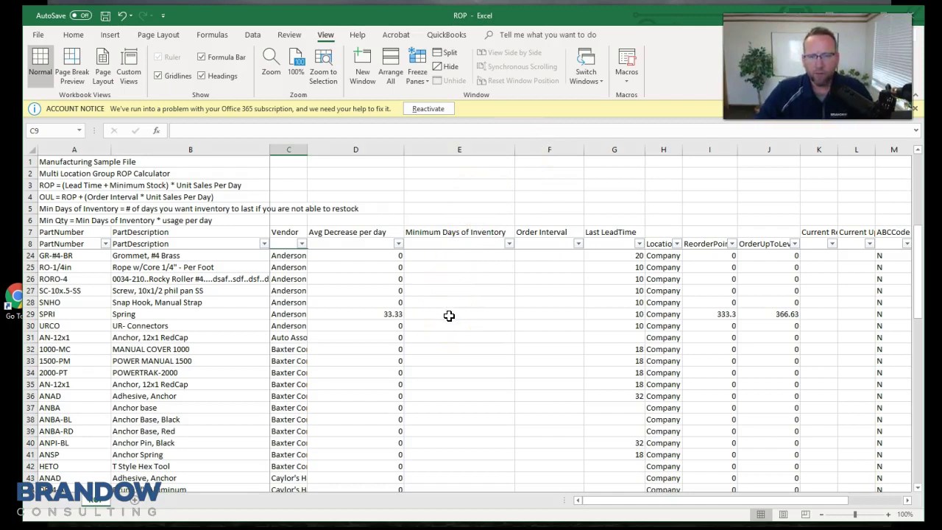
# For the SPRI part in row 29, set Minimum Days of Inventory to 7 and Order Interval to 30
pyautogui.click(449, 316)
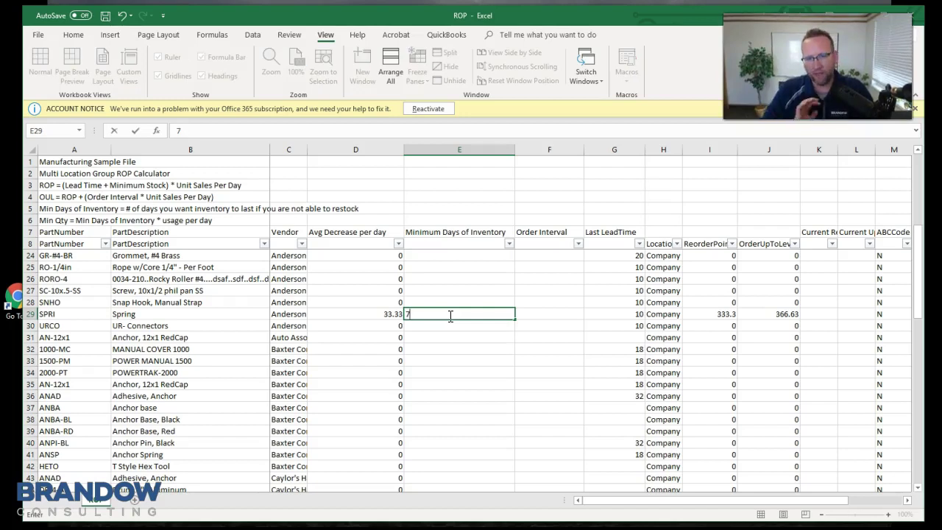
pyautogui.press('Tab')
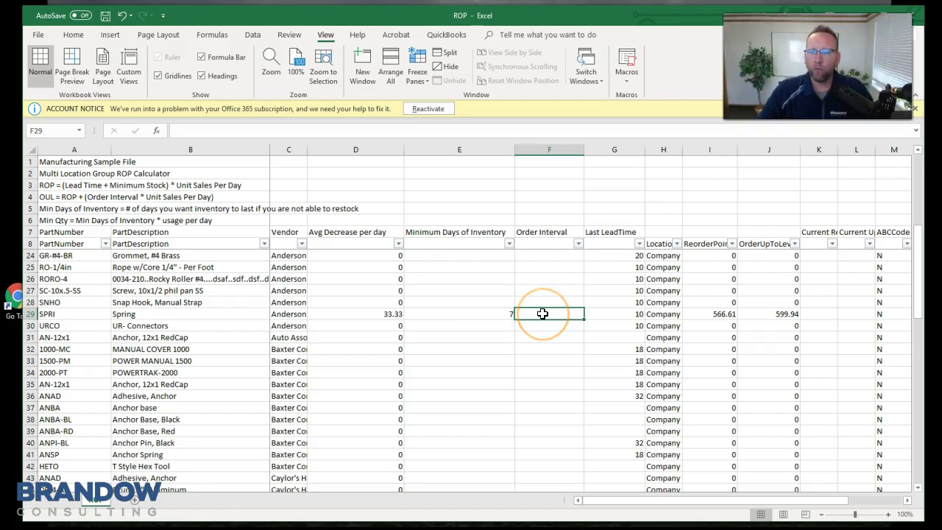
pyautogui.write('30')
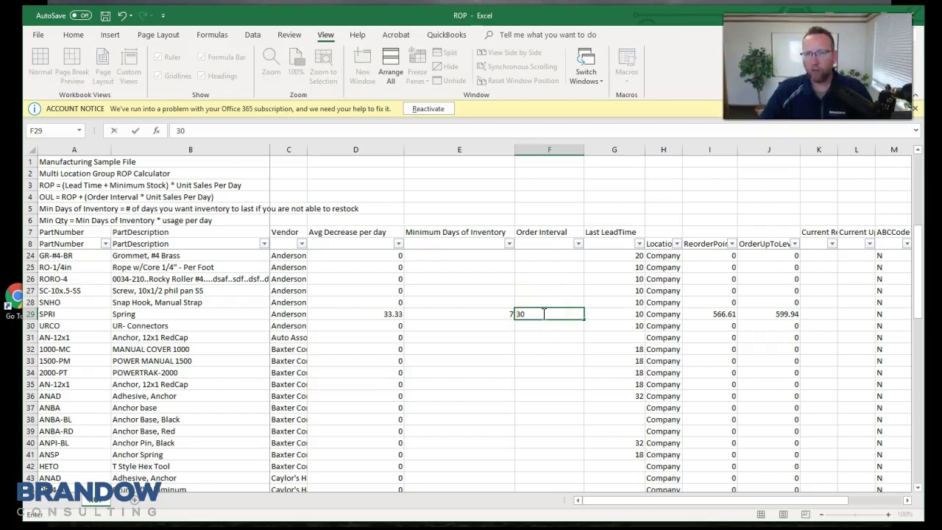
pyautogui.press('Tab')
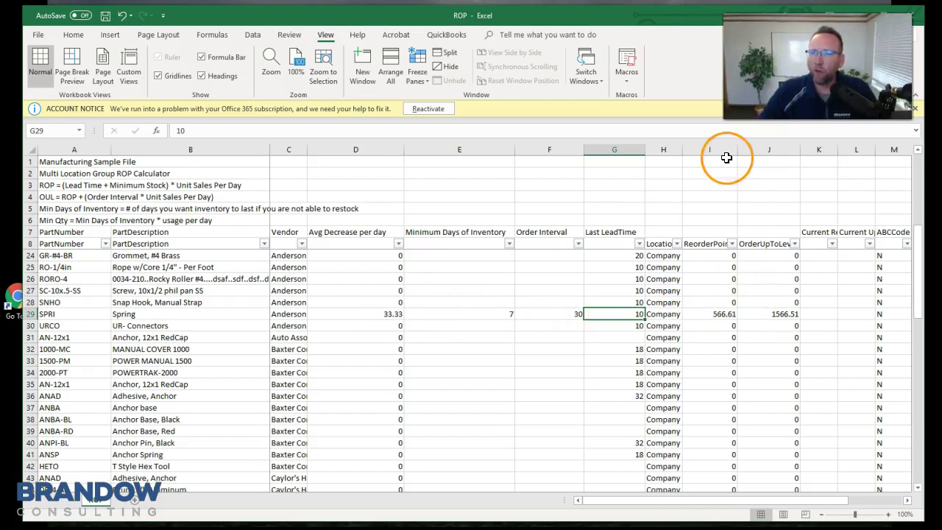
# Widen the ReorderPoint and OrderUpToLevel columns until their full headers fit, and inspect both formulas in the SPRI row
pyautogui.moveTo(738, 149); pyautogui.dragTo(762, 150)
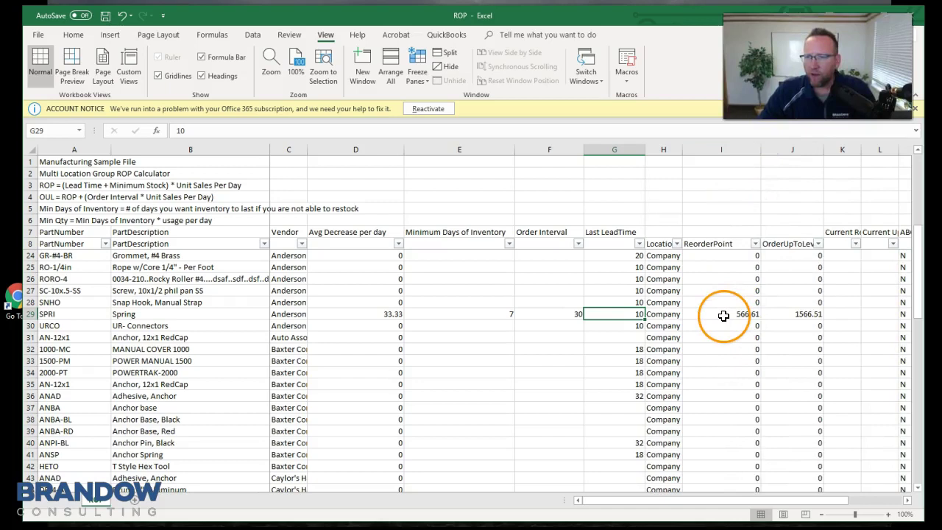
pyautogui.click(723, 315)
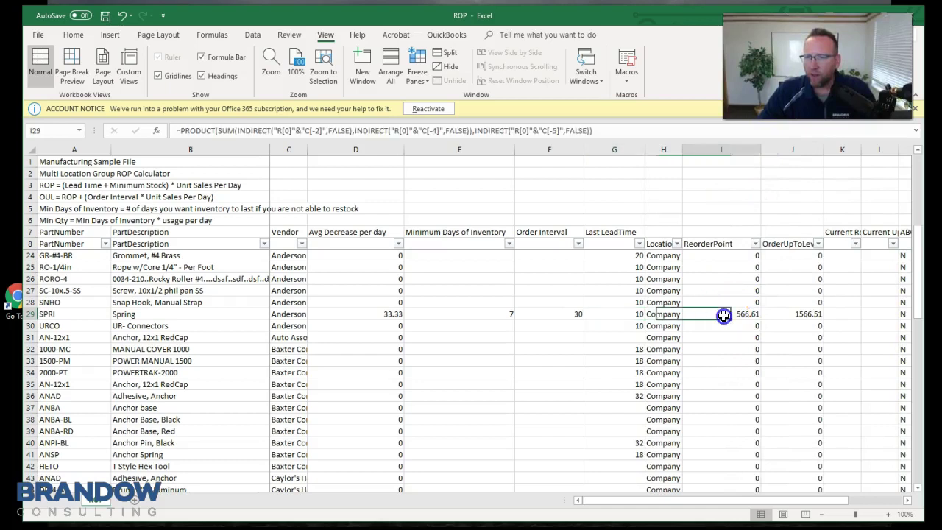
pyautogui.click(789, 315)
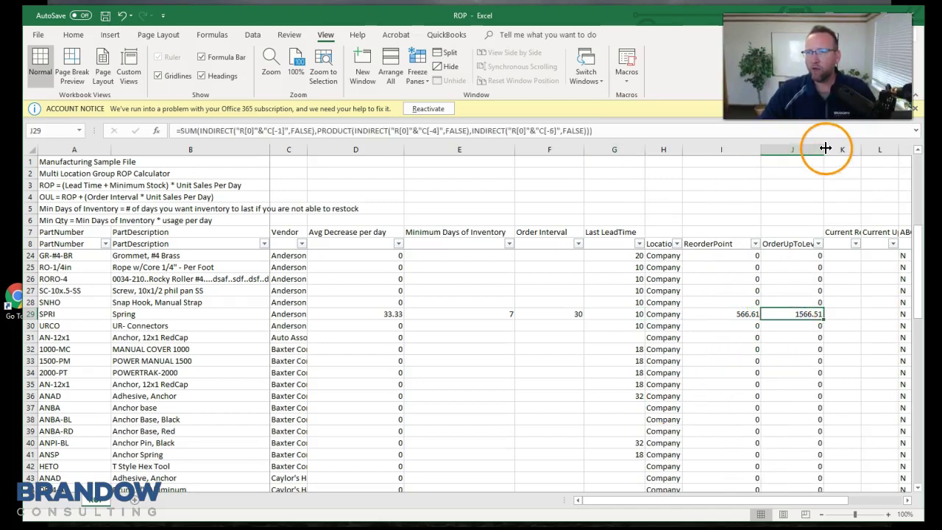
pyautogui.moveTo(825, 148); pyautogui.dragTo(835, 147)
# Insert a column before Order Interval and title it "Min qty" in row 7
pyautogui.click(496, 314)
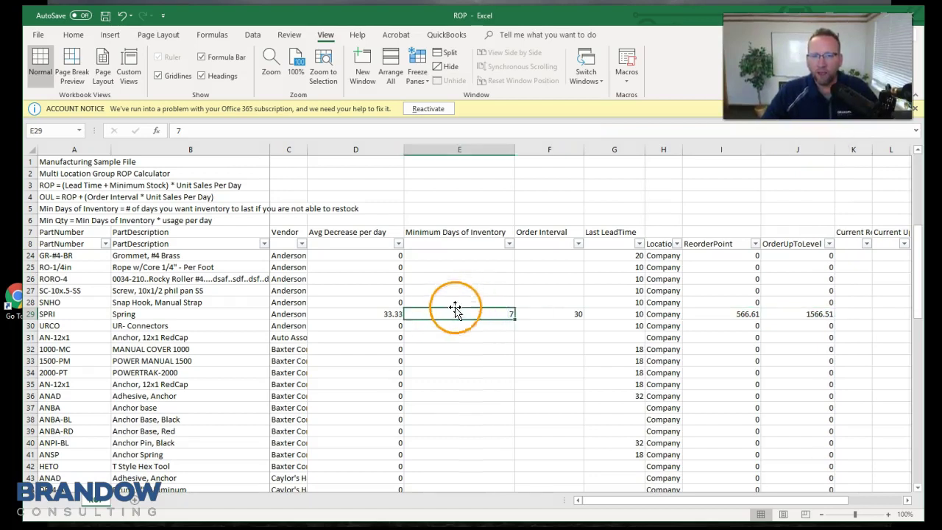
pyautogui.rightClick(525, 150)
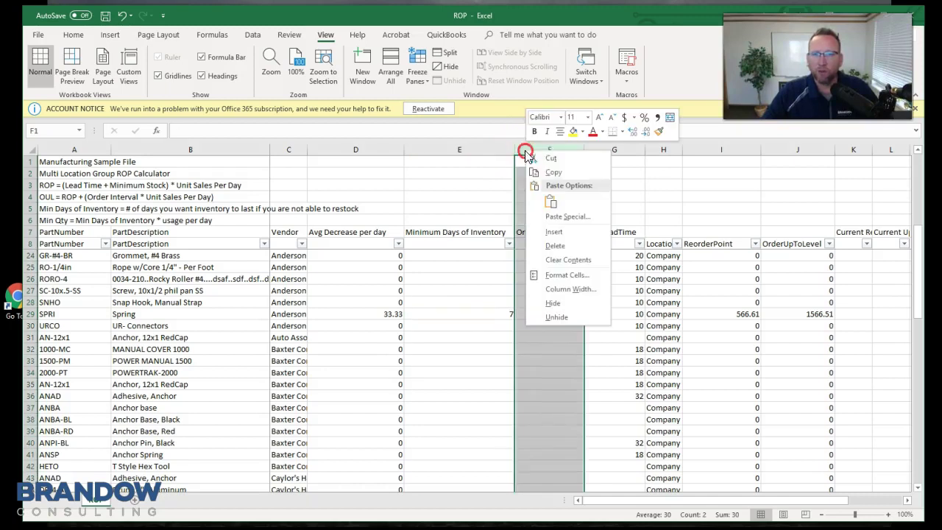
pyautogui.click(555, 235)
pyautogui.click(538, 314)
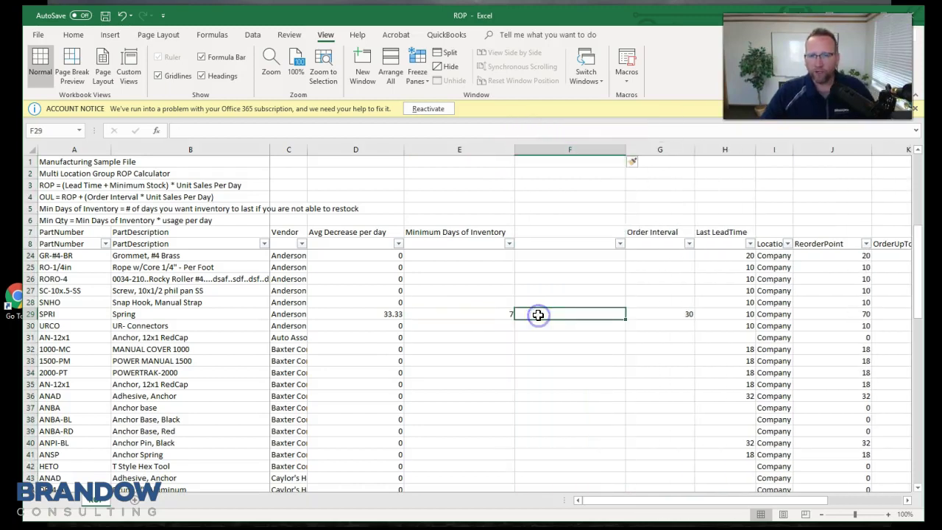
pyautogui.click(541, 235)
pyautogui.write('Min')
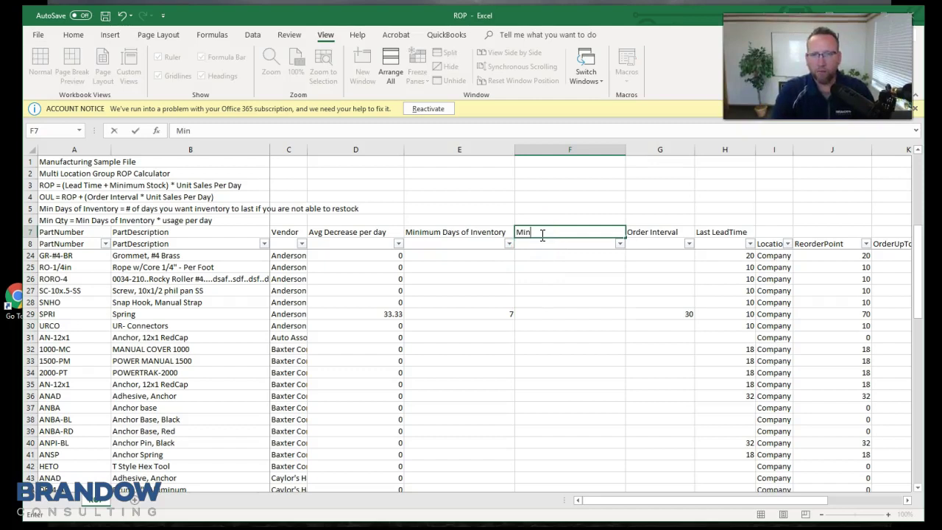
pyautogui.write(' qty')
# Calculate the SPRI part's Min qty in F29 with the formula =E29*D29 and narrow the Min qty column to fit its contents
pyautogui.click(525, 313)
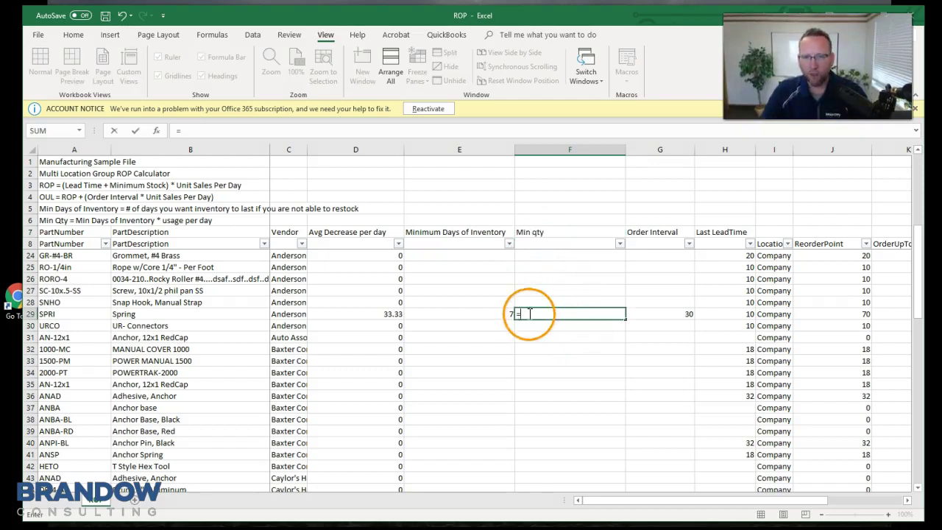
pyautogui.write('=')
pyautogui.click(503, 314)
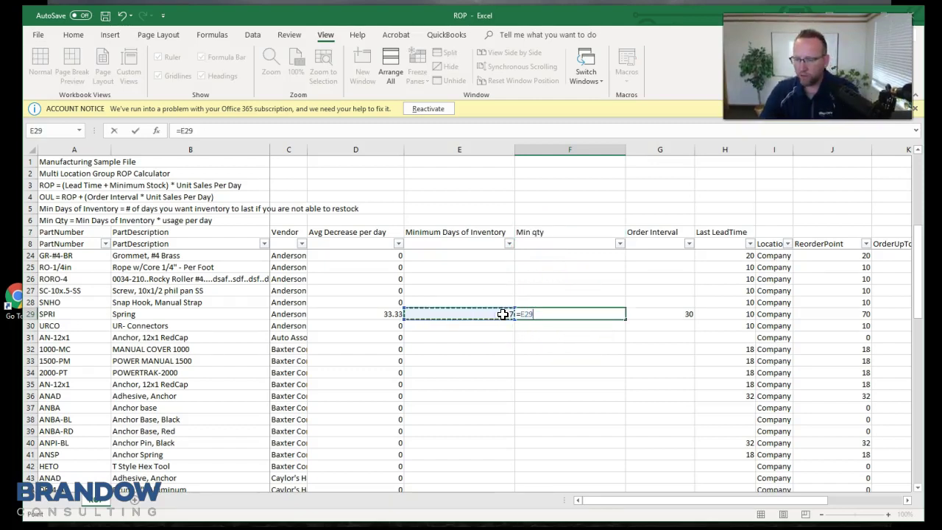
pyautogui.write('*')
pyautogui.click(385, 314)
pyautogui.press('Return')
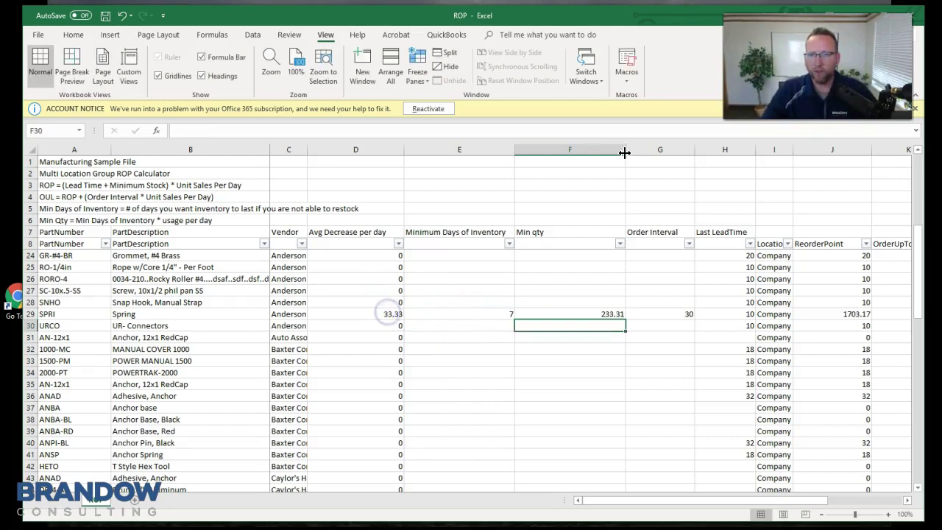
pyautogui.moveTo(624, 152); pyautogui.dragTo(556, 147)
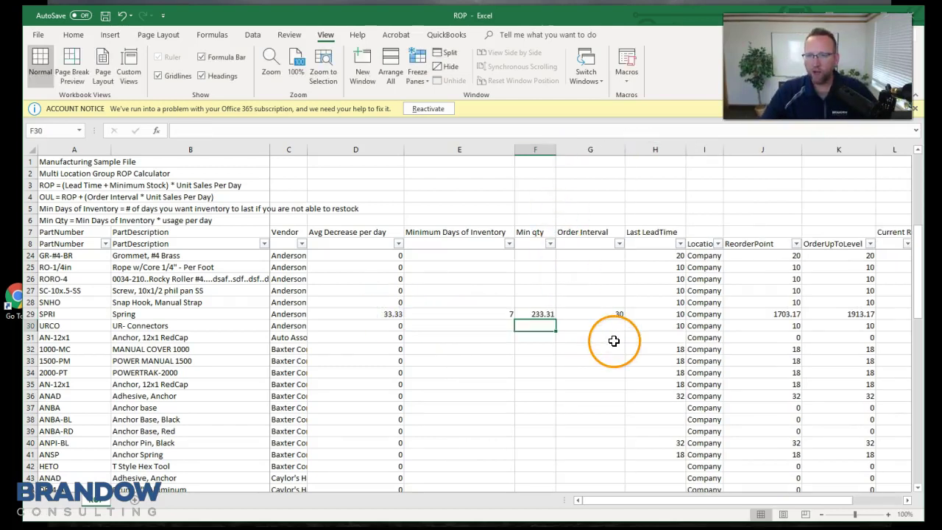
# Examine the SPRI row's ReorderPoint formula and its Last LeadTime, Min qty and Minimum Days of Inventory cells
pyautogui.click(762, 315)
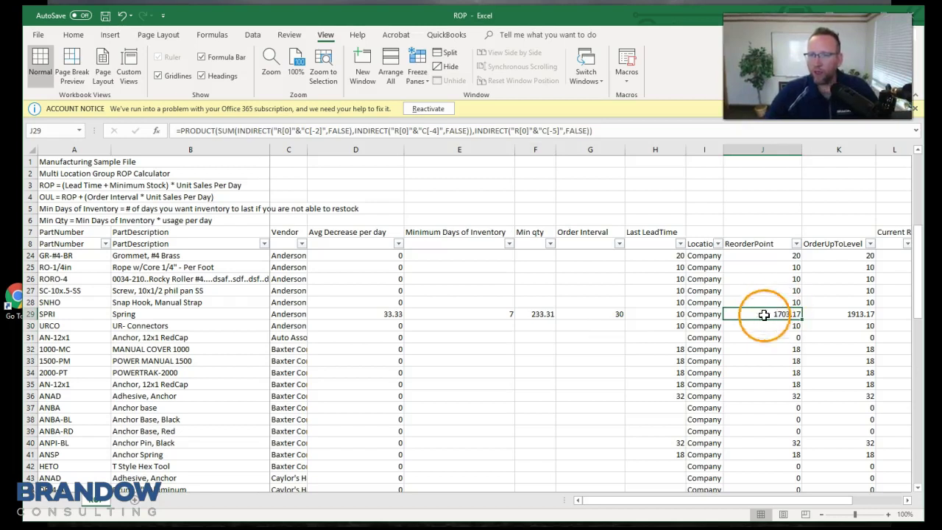
pyautogui.click(665, 314)
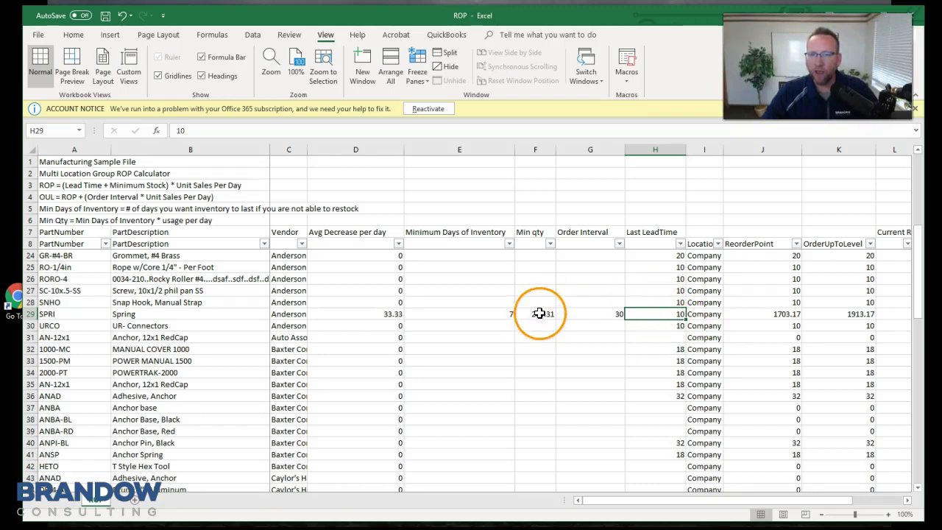
pyautogui.click(536, 315)
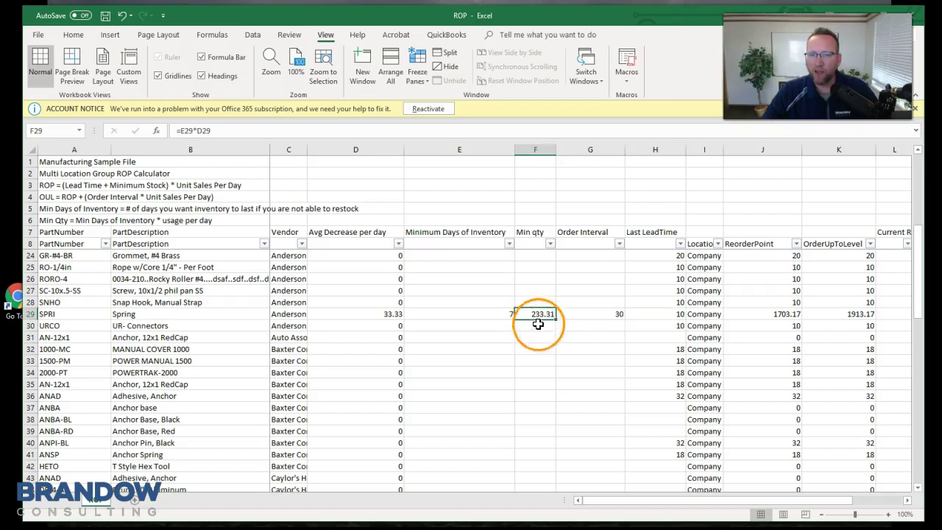
pyautogui.click(490, 316)
pyautogui.click(532, 315)
pyautogui.click(494, 317)
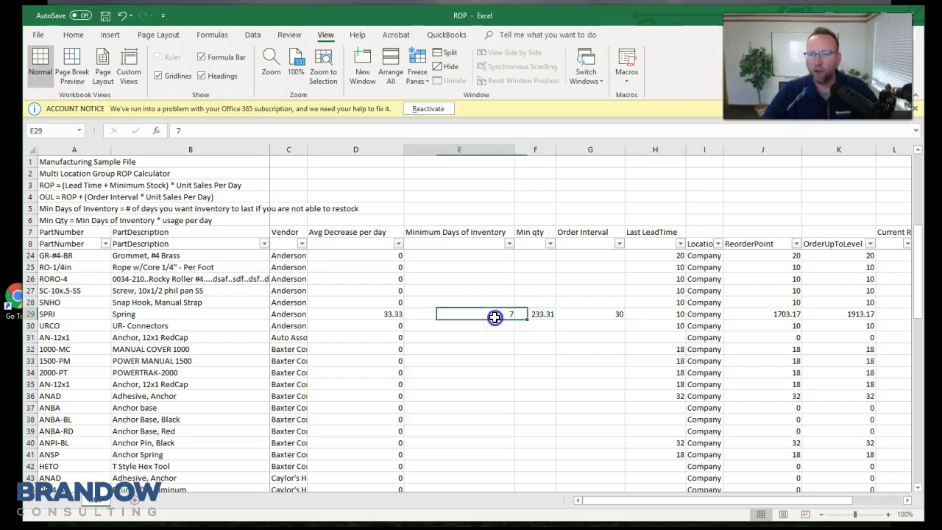
pyautogui.click(533, 312)
pyautogui.click(490, 314)
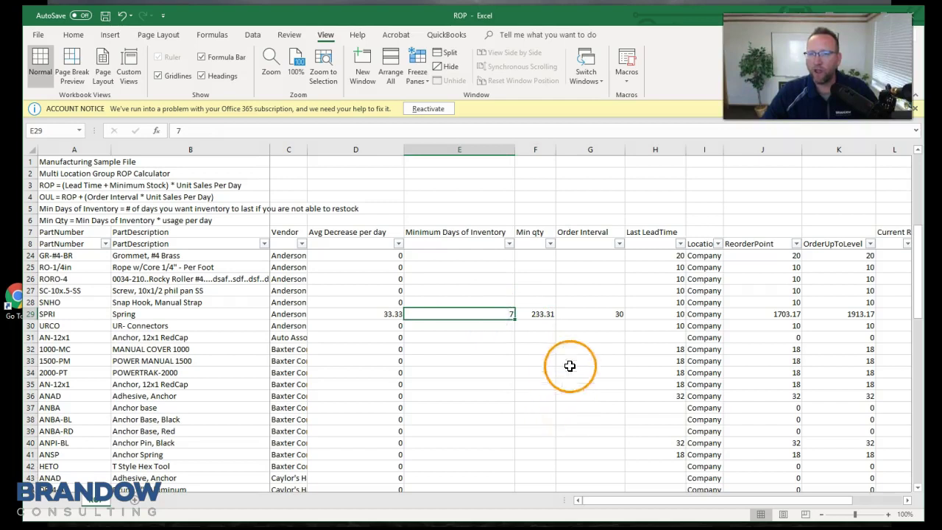
# Inspect the SPRI row's ReorderPoint and OrderUpToLevel formulas, and highlight the Last LeadTime values in rows 24 to 31
pyautogui.click(759, 314)
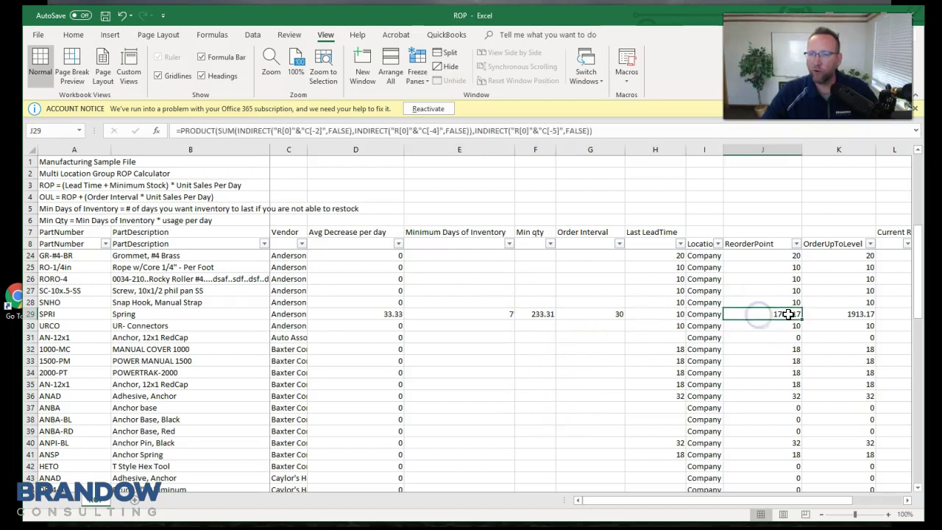
pyautogui.click(824, 315)
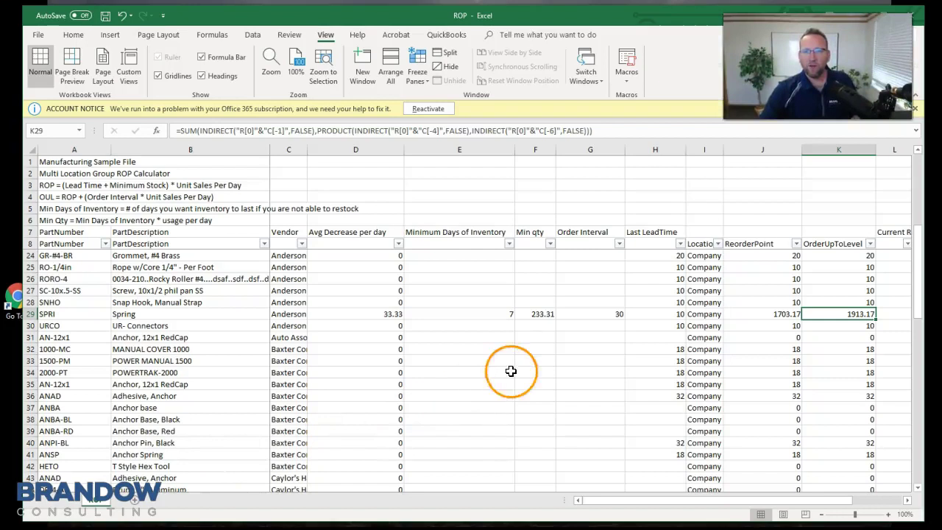
pyautogui.click(650, 316)
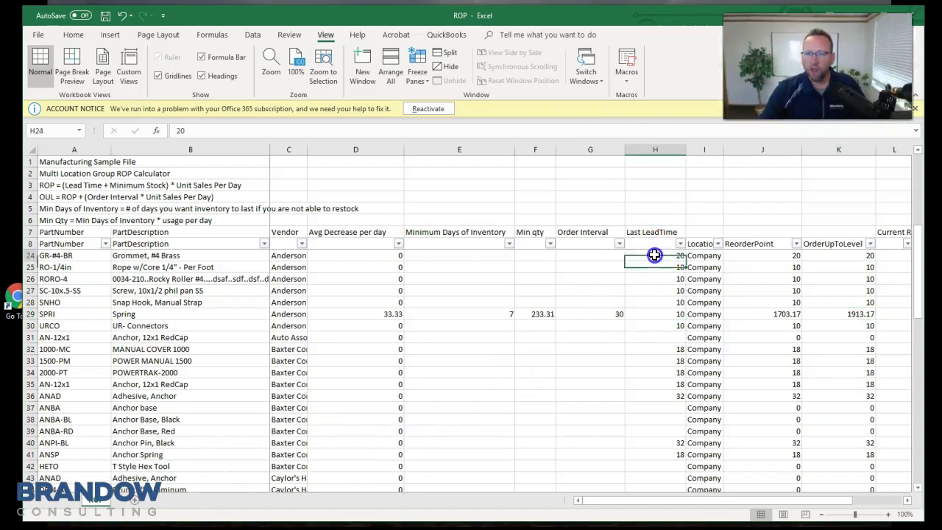
pyautogui.moveTo(655, 255); pyautogui.dragTo(648, 337)
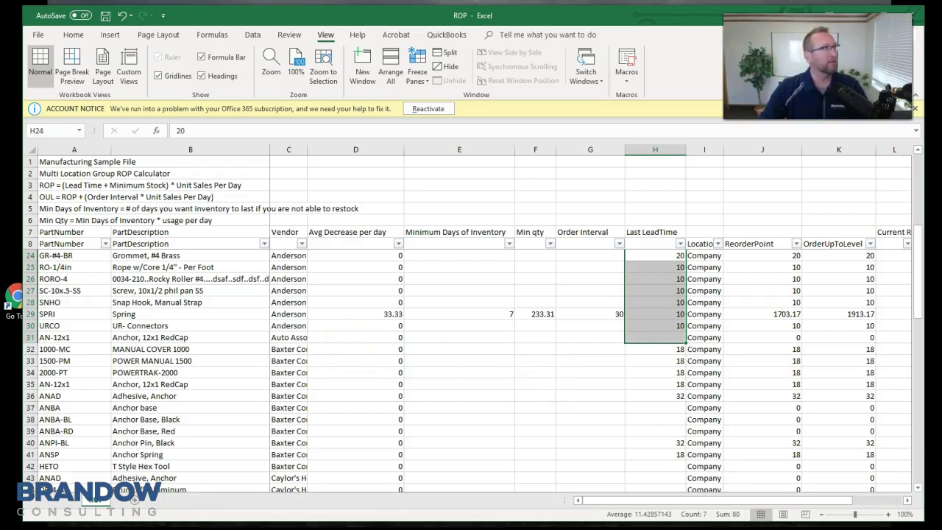
# Switch to the Fishbowl Client and view the Manufacture Order module with its Auto MO command, and the Purchase Order module with Auto PO
pyautogui.hotkey('alt', 'Tab')
pyautogui.moveTo(312, 36); pyautogui.dragTo(589, 26)
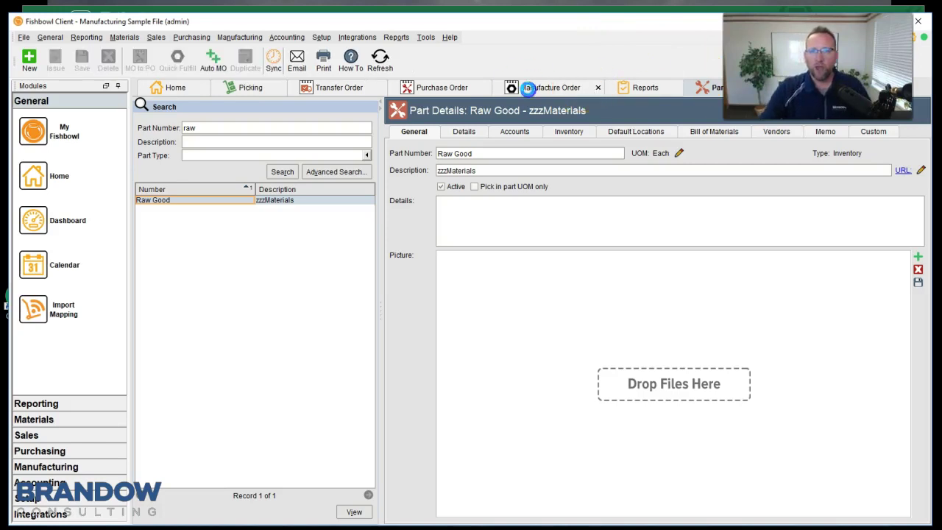
pyautogui.click(532, 88)
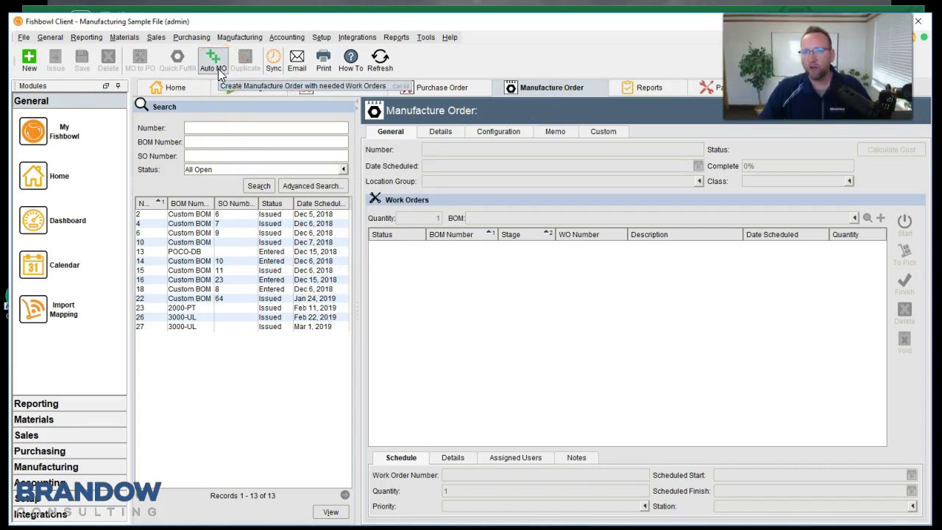
pyautogui.click(434, 88)
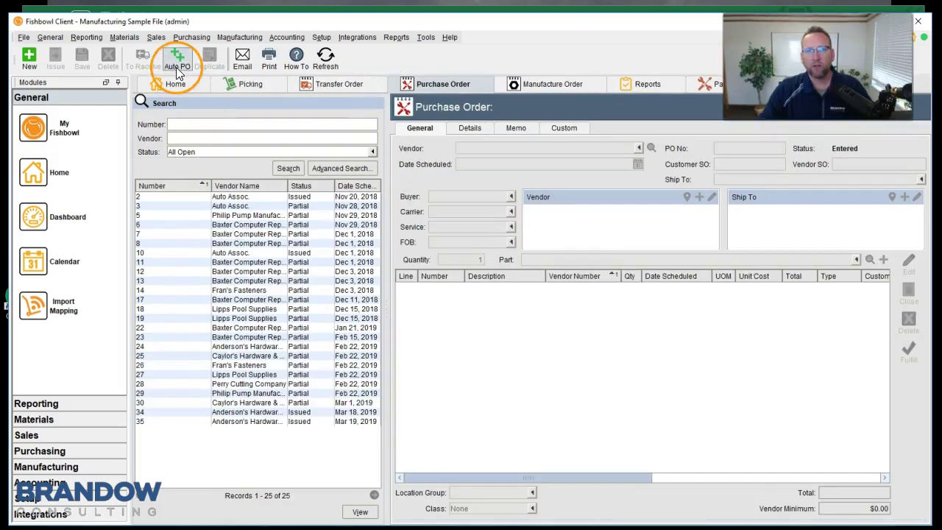